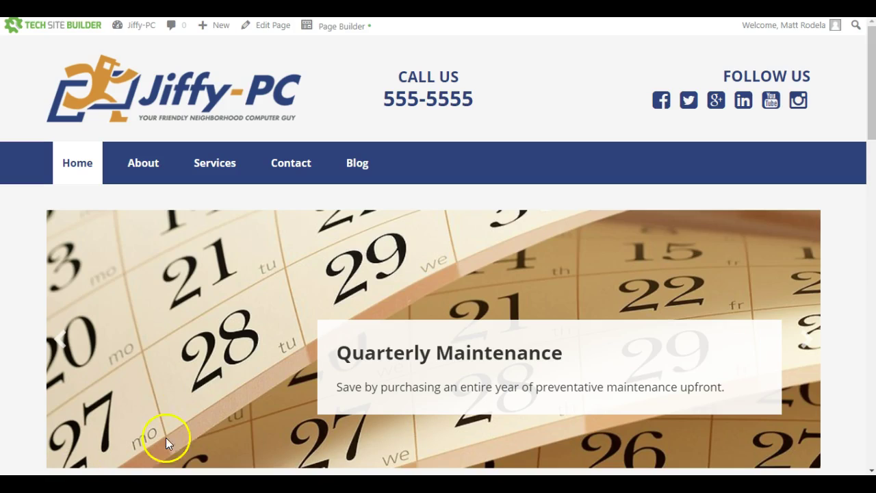
Enter the customer's name and e-mail address in the home page's "How Can We Help You?" contact form
{"action": "scroll", "coordinate": [582, 239], "scroll_direction": "down", "scroll_amount": 10}
{"action": "left_click", "coordinate": [492, 264]}
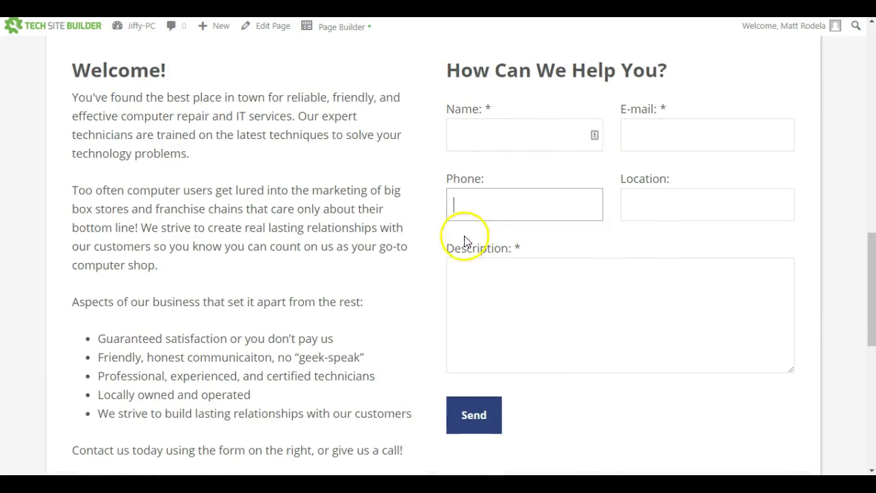
{"action": "scroll", "coordinate": [534, 199], "scroll_direction": "down", "scroll_amount": 1}
{"action": "left_click", "coordinate": [510, 127]}
{"action": "left_click", "coordinate": [651, 134]}
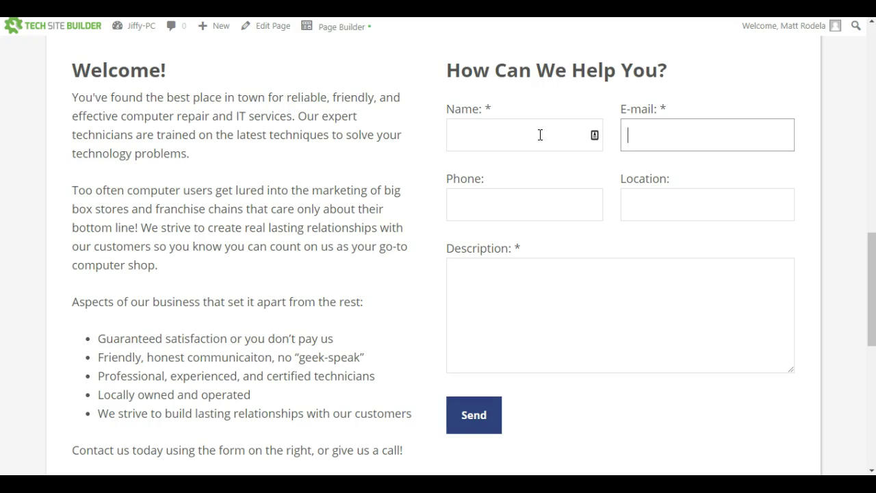
{"action": "left_click", "coordinate": [540, 135]}
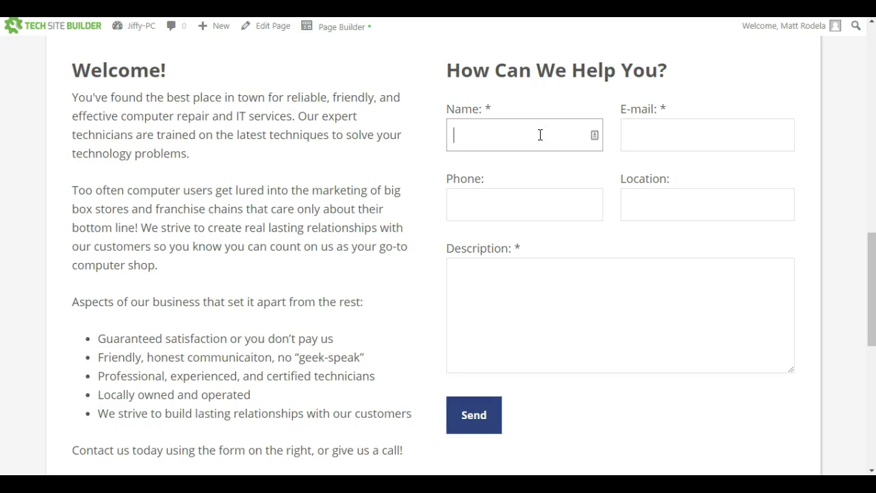
{"action": "type", "text": "M"}
{"action": "key", "text": "BackSpace"}
{"action": "type", "text": "Bob"}
{"action": "key", "text": "Tab"}
{"action": "type", "text": "bob@"}
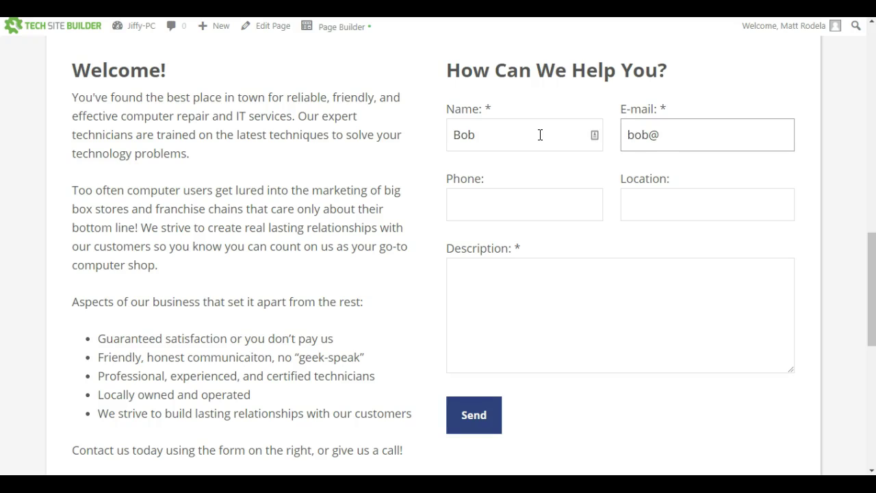
{"action": "type", "text": "bob.com"}
Fill in the contact form's phone number and set the location to "Anyplace"
{"action": "key", "text": "Tab"}
{"action": "type", "text": "555-555"}
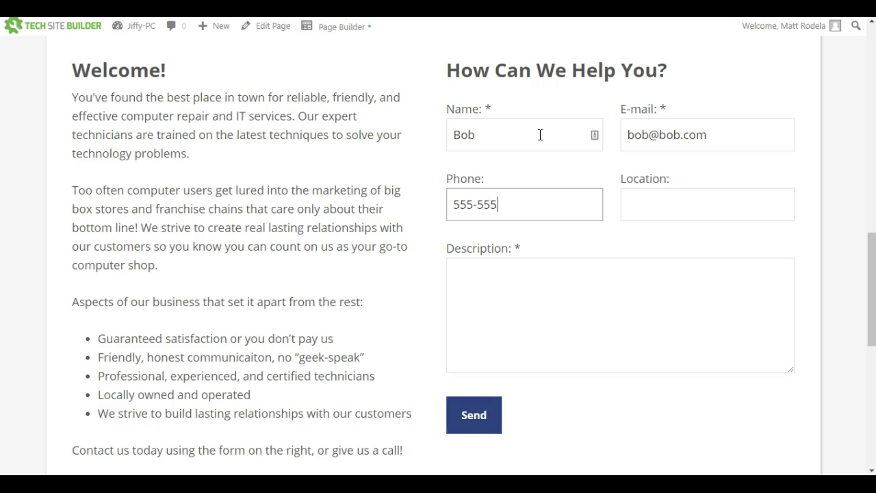
{"action": "type", "text": "-5555"}
{"action": "key", "text": "Tab"}
{"action": "type", "text": "Anyplaces"}
{"action": "key", "text": "BackSpace"}
{"action": "key", "text": "shift+Tab"}
{"action": "type", "text": "5"}
Enter "I need help!" as the description and submit the contact form
{"action": "key", "text": "Tab"}
{"action": "key", "text": "Tab"}
{"action": "type", "text": "I need help!"}
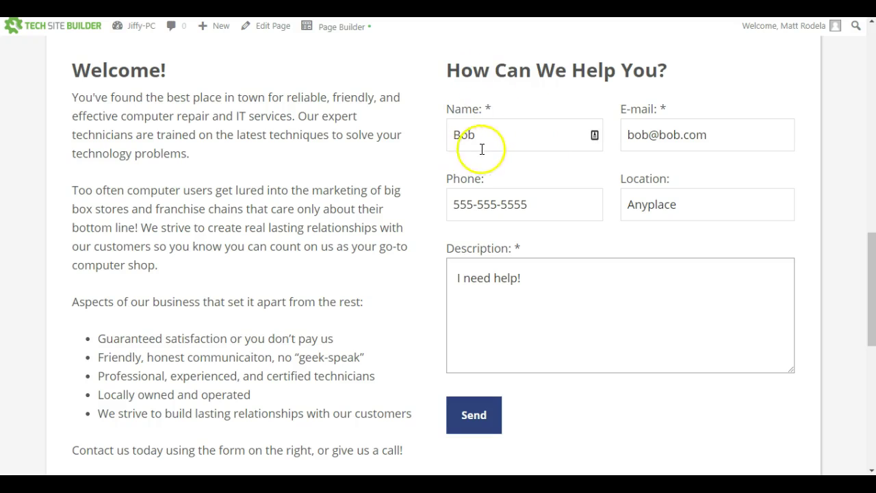
{"action": "left_click", "coordinate": [469, 413]}
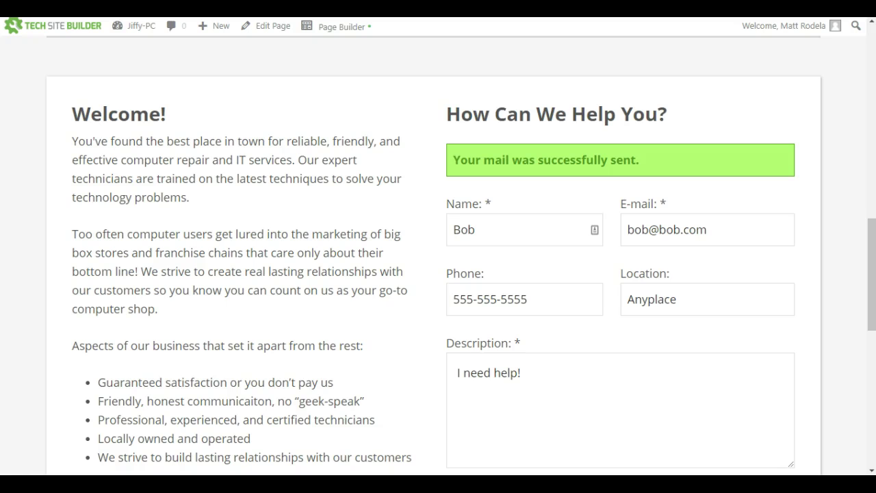
Bring up the "New Client Request from Jiffy-PC" e-mail and start a reply to check which recipient it uses
{"action": "left_click_drag", "start_coordinate": [875, 51], "coordinate": [531, 34]}
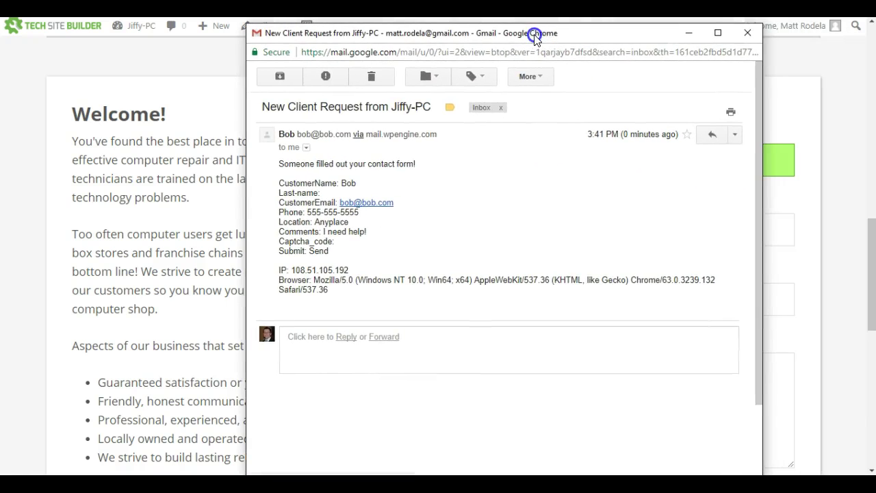
{"action": "left_click", "coordinate": [302, 134]}
{"action": "left_click_drag", "start_coordinate": [302, 134], "coordinate": [352, 134]}
{"action": "left_click", "coordinate": [711, 135]}
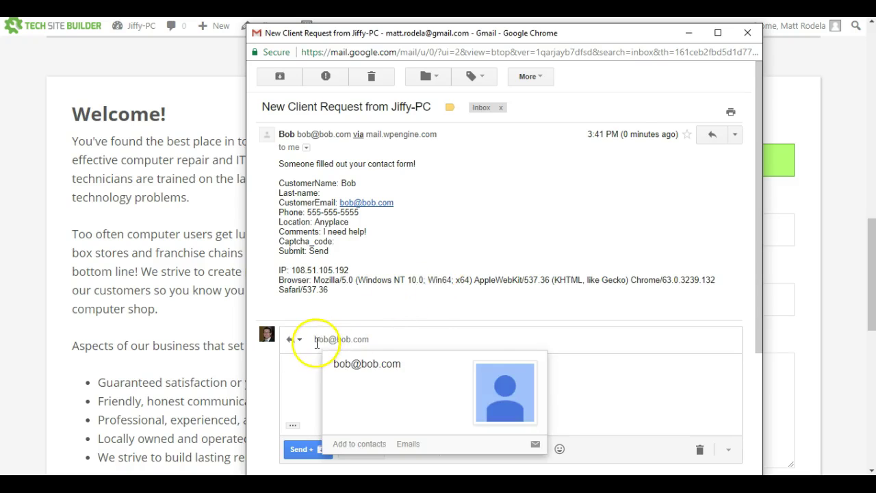
{"action": "left_click", "coordinate": [316, 338]}
{"action": "left_click", "coordinate": [321, 383]}
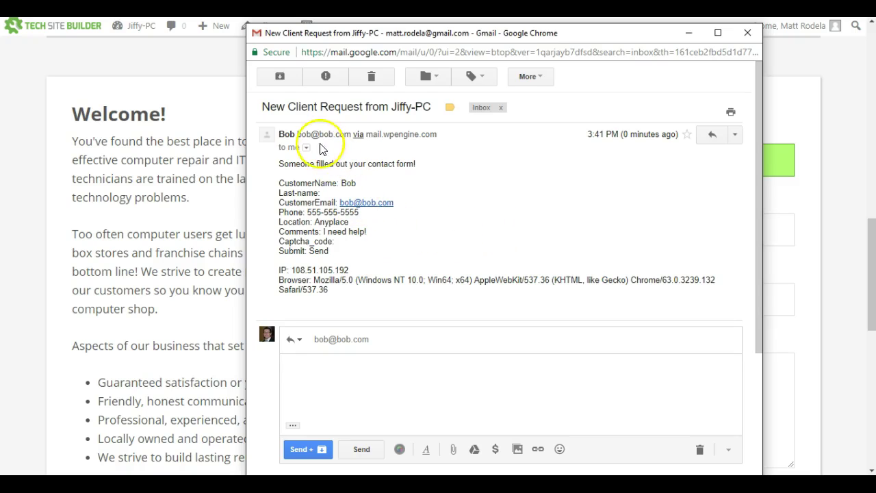
Examine the sender address and sending domain of the client request e-mail, and close its window
{"action": "left_click_drag", "start_coordinate": [296, 135], "coordinate": [445, 132]}
{"action": "left_click", "coordinate": [391, 135]}
{"action": "left_click", "coordinate": [424, 158]}
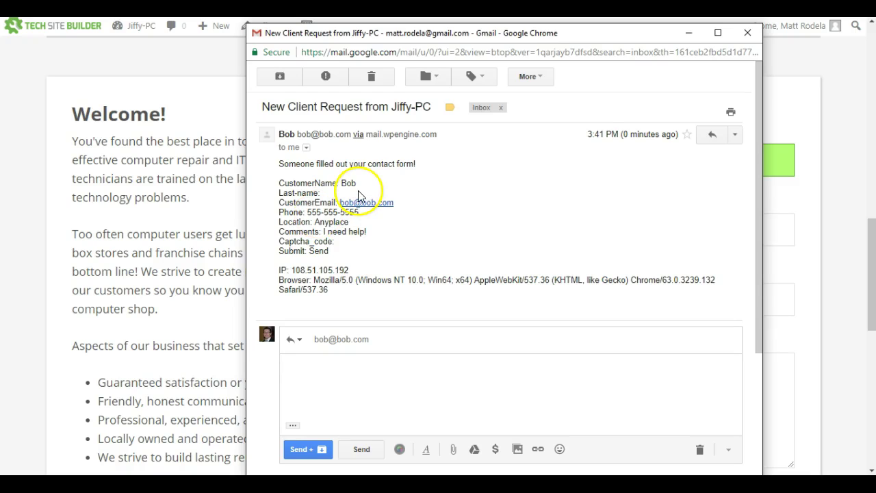
{"action": "left_click", "coordinate": [747, 32]}
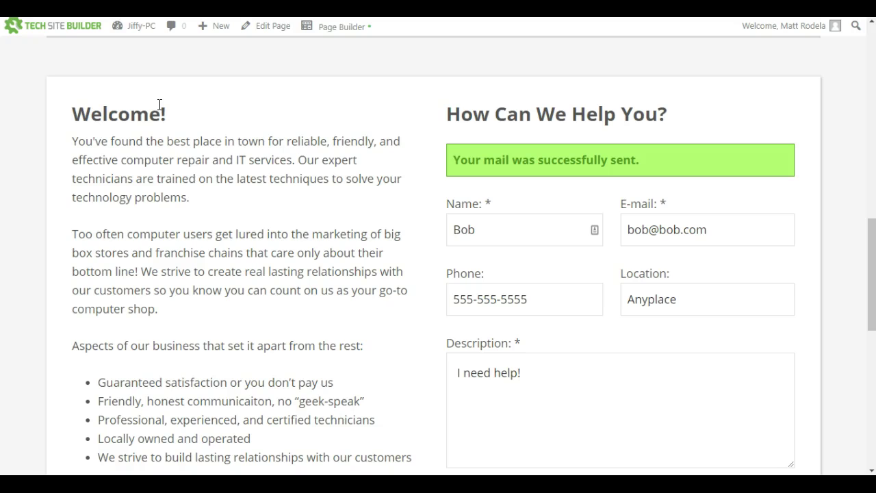
Go to the Jiffy-PC site's dashboard and open the Site Settings page
{"action": "left_click", "coordinate": [134, 30]}
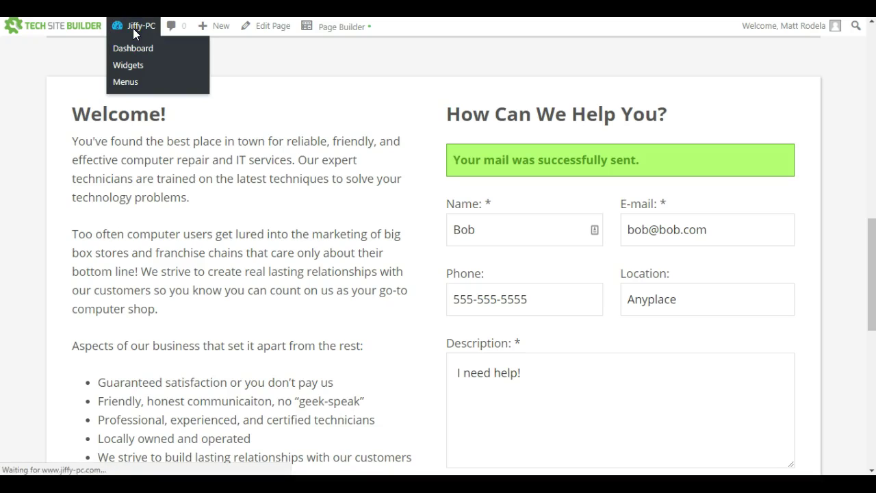
{"action": "scroll", "coordinate": [85, 329], "scroll_direction": "down", "scroll_amount": 3}
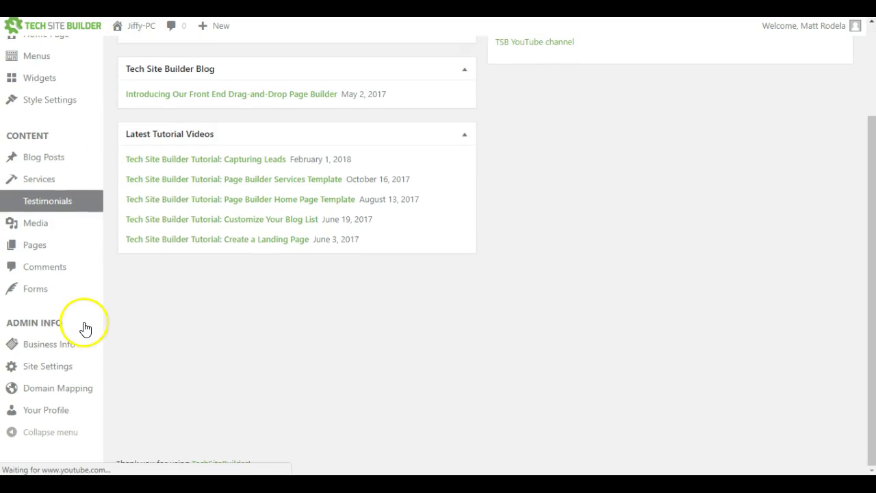
{"action": "left_click", "coordinate": [59, 370]}
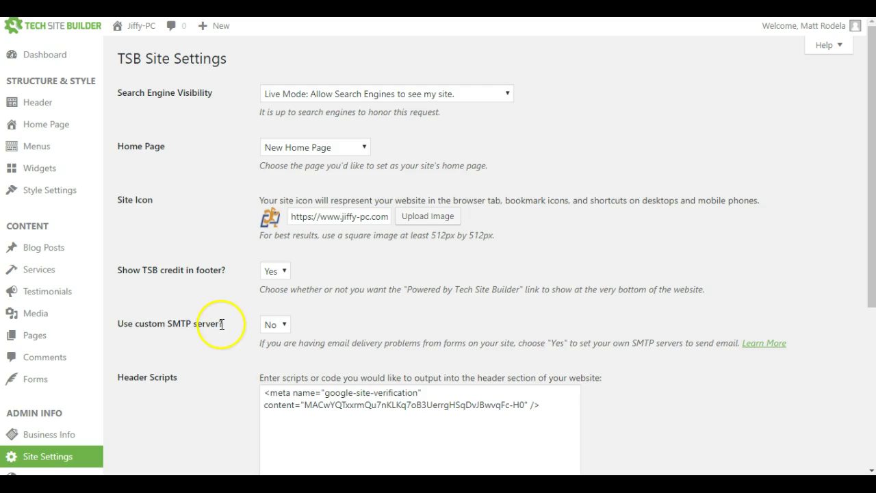
Set "Use custom SMTP server?" to Yes and save the site settings
{"action": "left_click", "coordinate": [265, 327]}
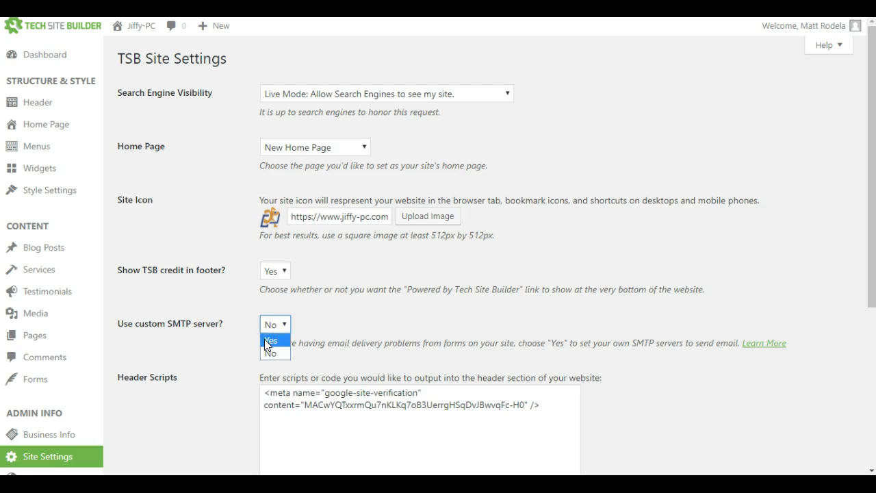
{"action": "left_click", "coordinate": [266, 341]}
{"action": "scroll", "coordinate": [249, 350], "scroll_direction": "down", "scroll_amount": 4}
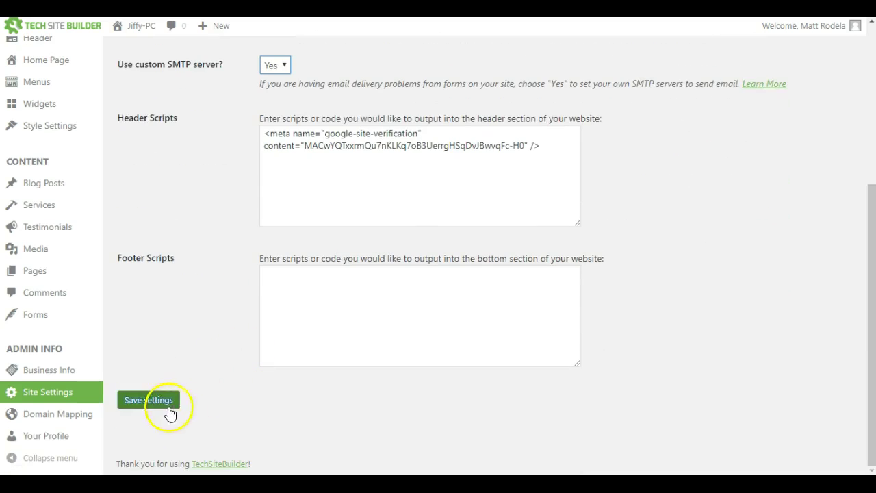
{"action": "left_click", "coordinate": [166, 413]}
{"action": "left_click", "coordinate": [176, 404]}
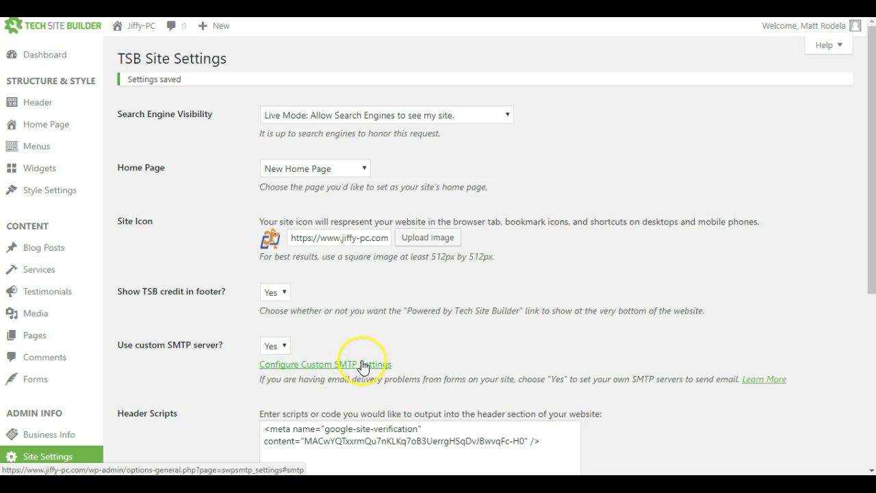
Open the custom SMTP configuration and examine the From Email Address and its domain
{"action": "left_click", "coordinate": [347, 365]}
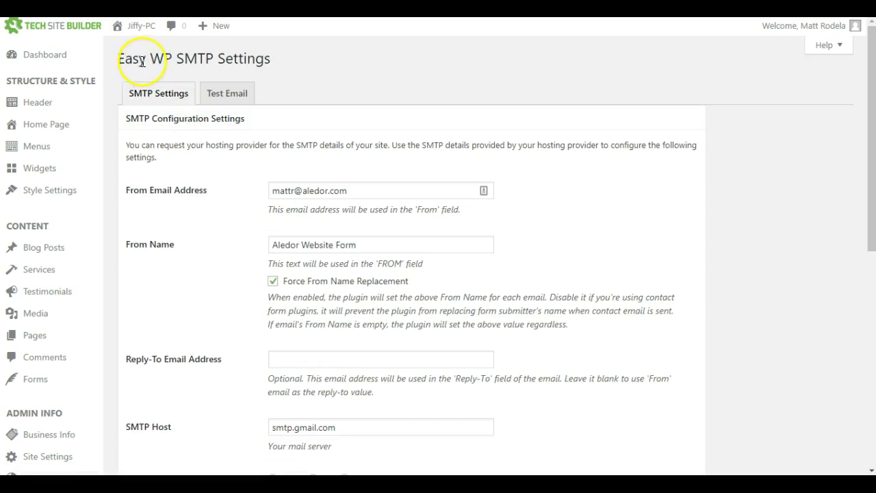
{"action": "left_click", "coordinate": [344, 191]}
{"action": "scroll", "coordinate": [305, 159], "scroll_direction": "down", "scroll_amount": 1}
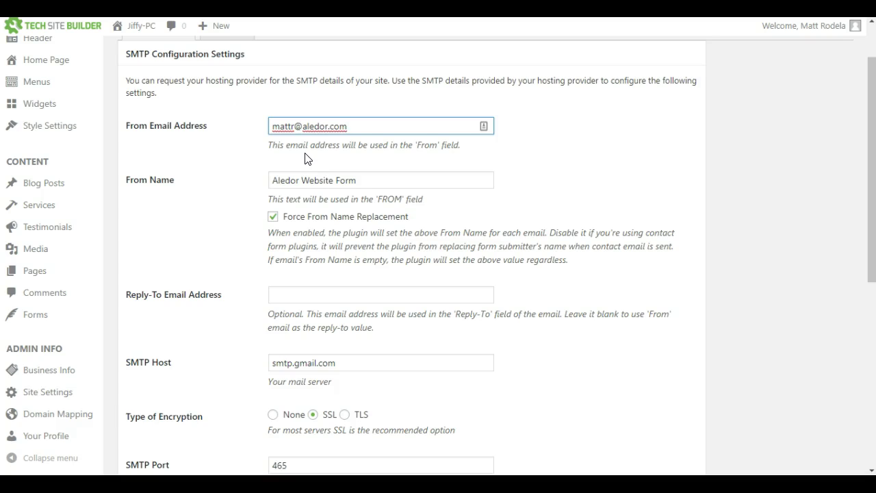
{"action": "left_click", "coordinate": [338, 136]}
{"action": "left_click_drag", "start_coordinate": [302, 126], "coordinate": [370, 124]}
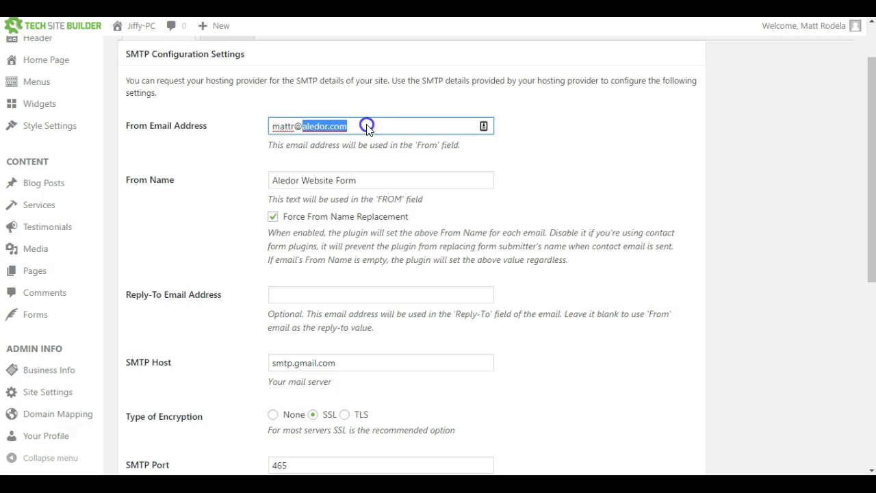
{"action": "triple_click", "coordinate": [355, 126]}
{"action": "mouse_move", "coordinate": [362, 126]}
{"action": "left_mouse_down"}
{"action": "mouse_move", "coordinate": [272, 125]}
{"action": "mouse_move", "coordinate": [379, 125]}
{"action": "left_mouse_up"}
Examine the From Name setting in the SMTP configuration together with its Force From Name Replacement option
{"action": "left_click", "coordinate": [223, 182]}
{"action": "left_click", "coordinate": [130, 180]}
{"action": "left_click_drag", "start_coordinate": [272, 180], "coordinate": [384, 180]}
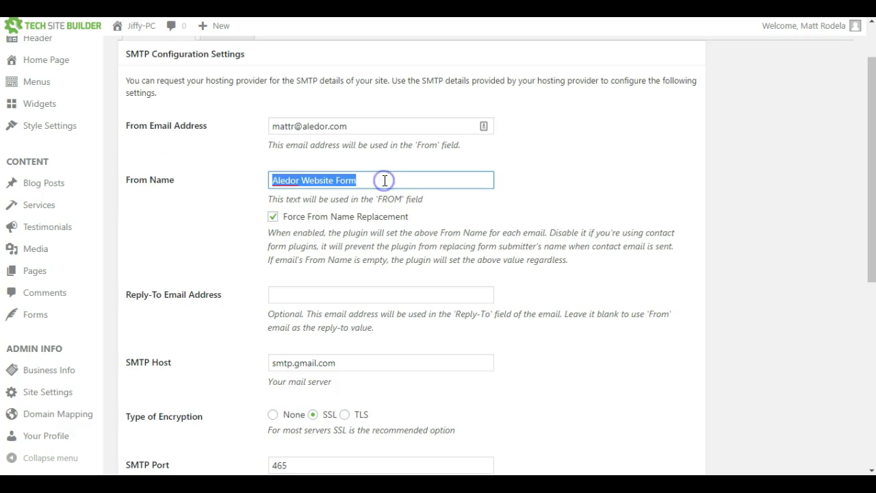
{"action": "left_click", "coordinate": [371, 180]}
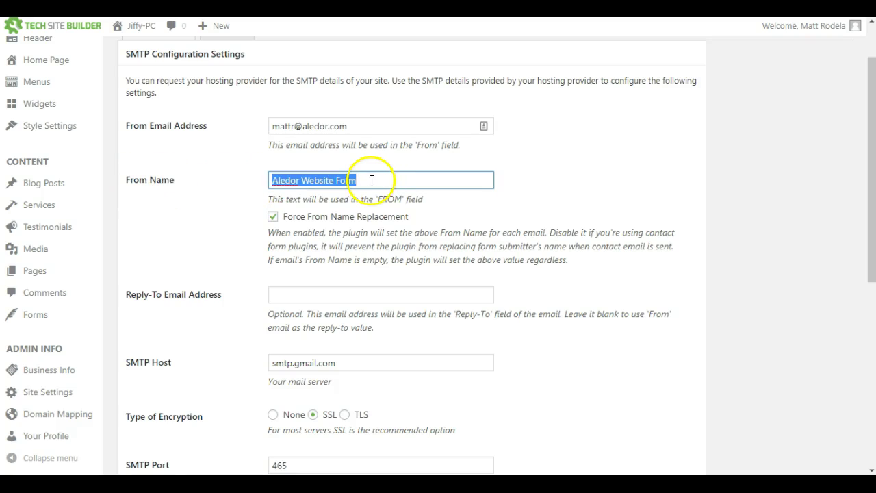
{"action": "left_click", "coordinate": [293, 180]}
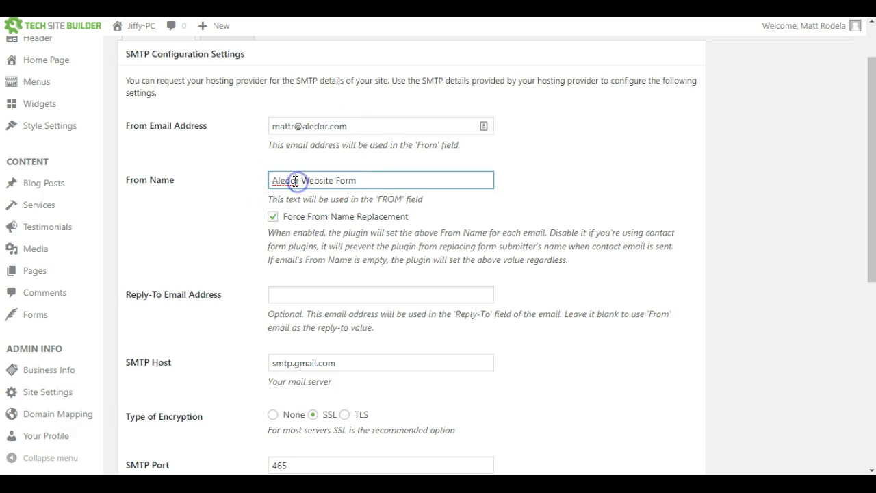
{"action": "left_click", "coordinate": [299, 181]}
{"action": "left_click", "coordinate": [300, 180]}
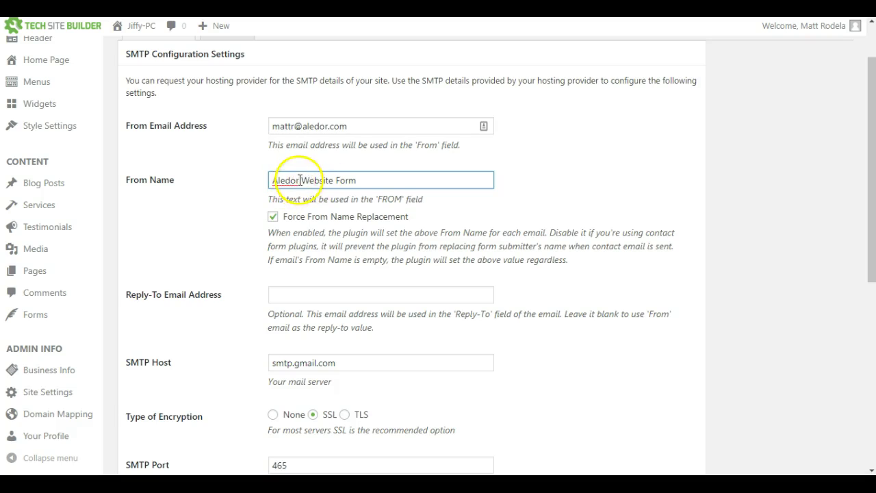
{"action": "left_click_drag", "start_coordinate": [265, 180], "coordinate": [358, 179]}
{"action": "left_click", "coordinate": [303, 181]}
{"action": "left_click", "coordinate": [358, 179]}
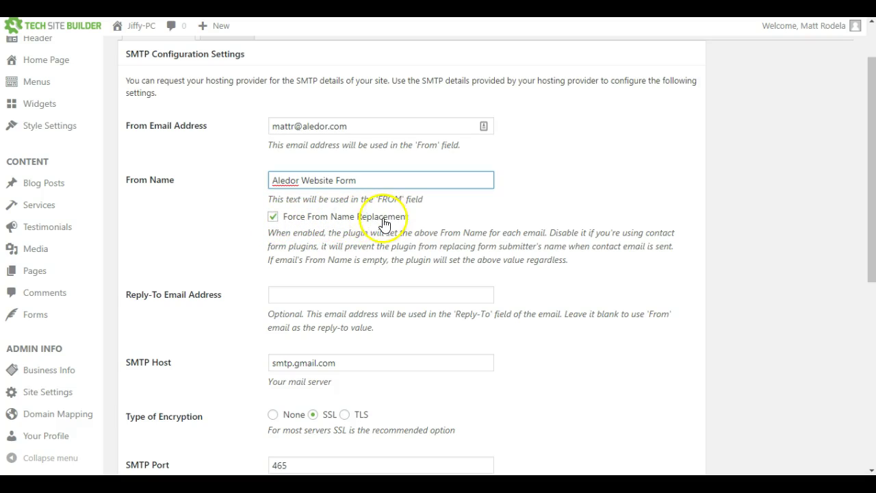
{"action": "left_click_drag", "start_coordinate": [374, 180], "coordinate": [241, 178]}
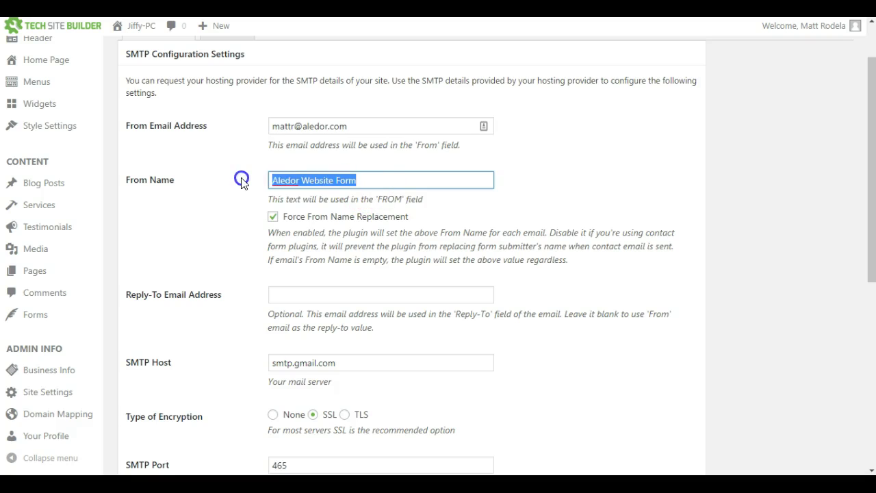
Review the optional Reply-To Email Address and the SMTP Host in the SMTP configuration
{"action": "scroll", "coordinate": [301, 222], "scroll_direction": "down", "scroll_amount": 1}
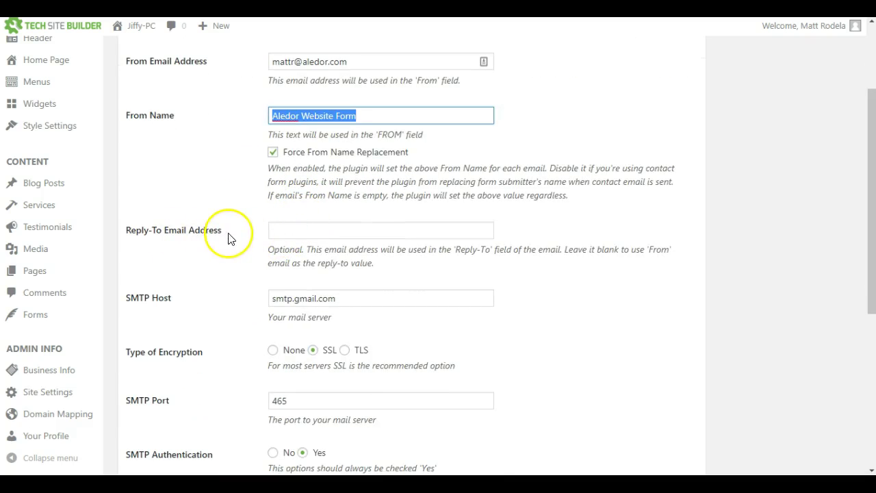
{"action": "left_click", "coordinate": [295, 231]}
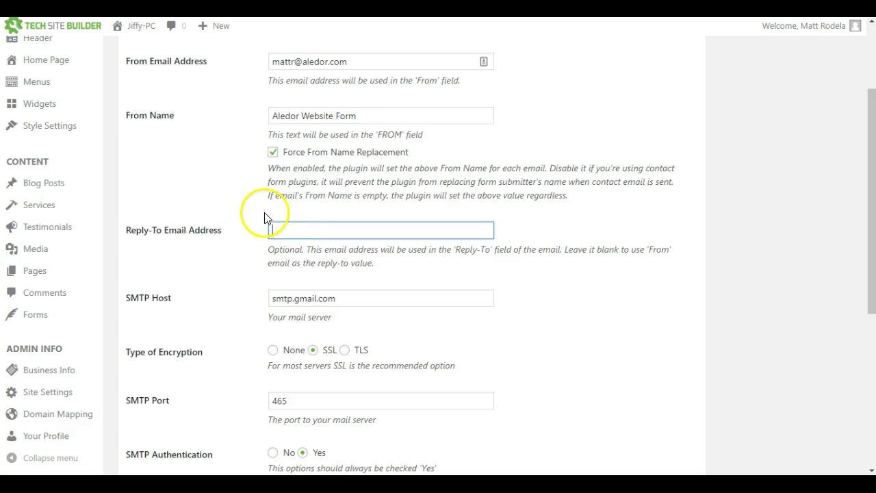
{"action": "left_click", "coordinate": [220, 230]}
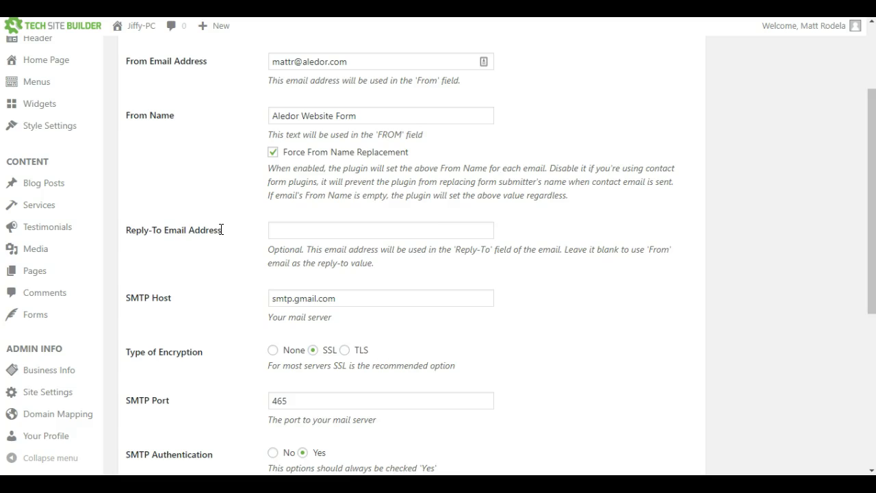
{"action": "left_click", "coordinate": [283, 232]}
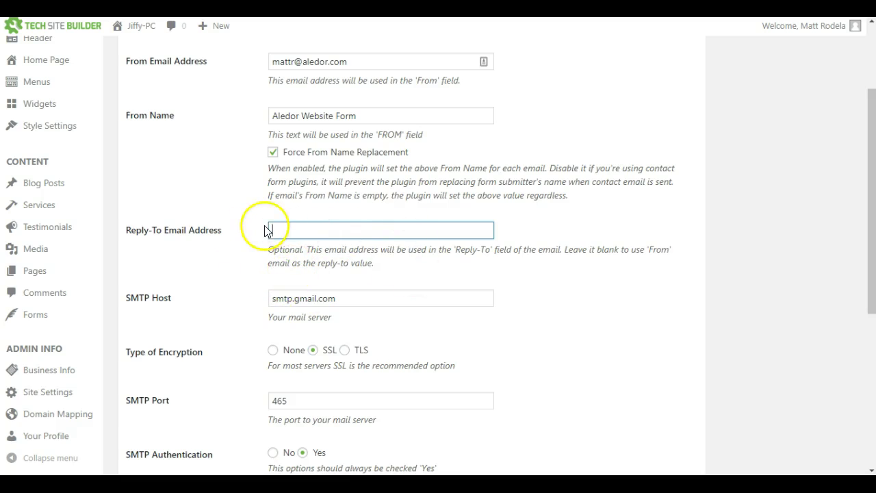
{"action": "scroll", "coordinate": [318, 237], "scroll_direction": "down", "scroll_amount": 2}
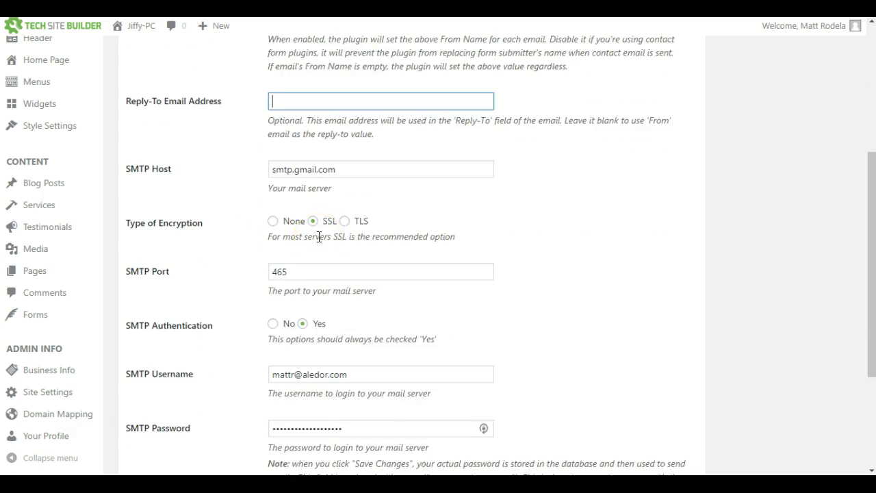
{"action": "scroll", "coordinate": [319, 235], "scroll_direction": "down", "scroll_amount": 2}
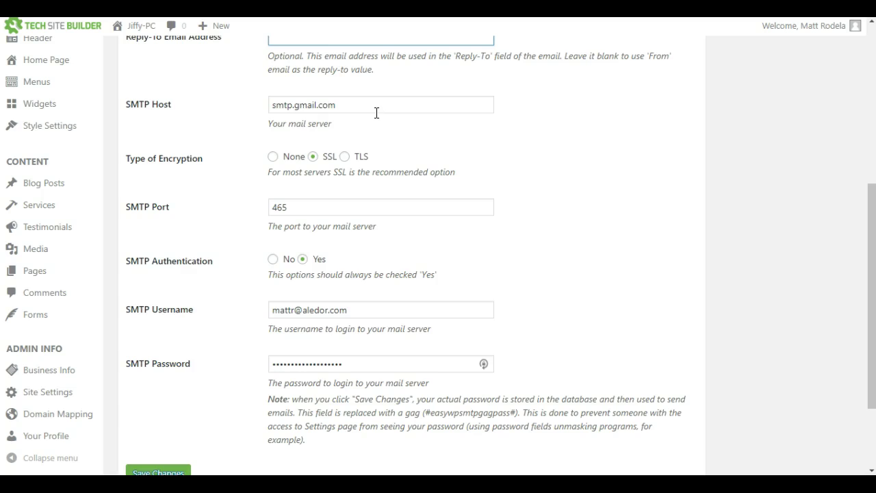
{"action": "left_click_drag", "start_coordinate": [376, 113], "coordinate": [273, 111]}
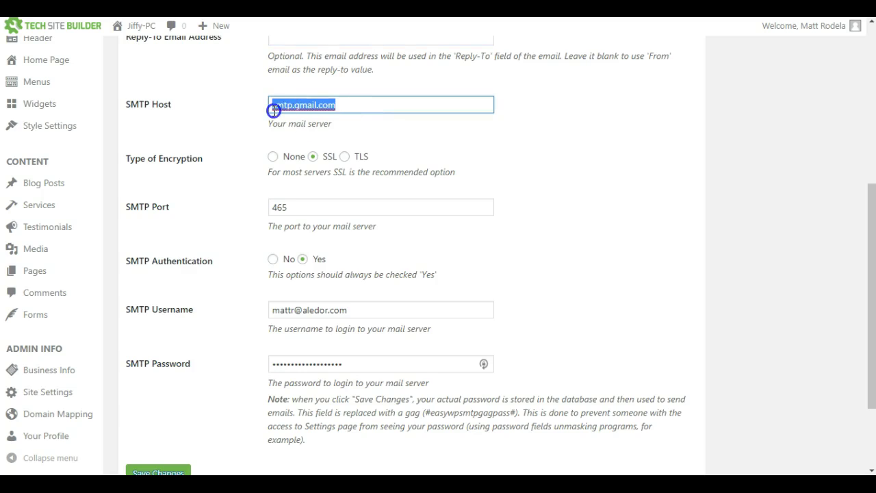
{"action": "left_click", "coordinate": [344, 106]}
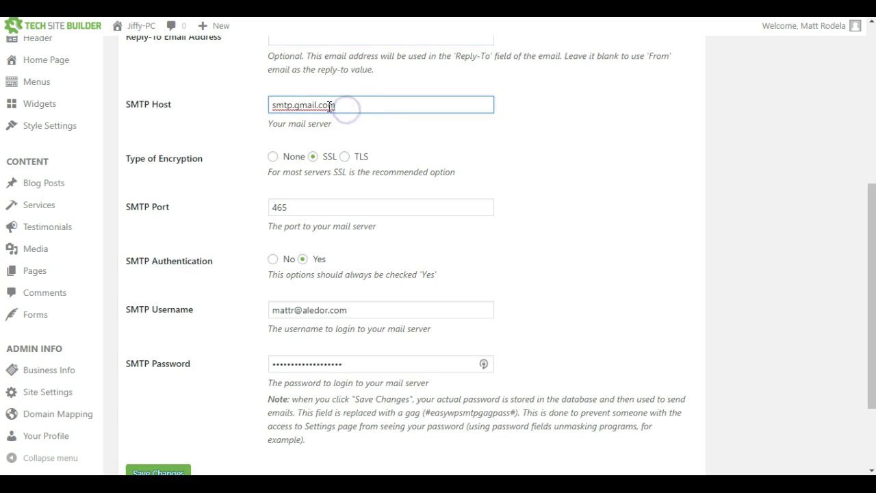
Review the SMTP Host, the SSL encryption type and the SMTP Port in the SMTP configuration
{"action": "left_click_drag", "start_coordinate": [276, 106], "coordinate": [355, 104]}
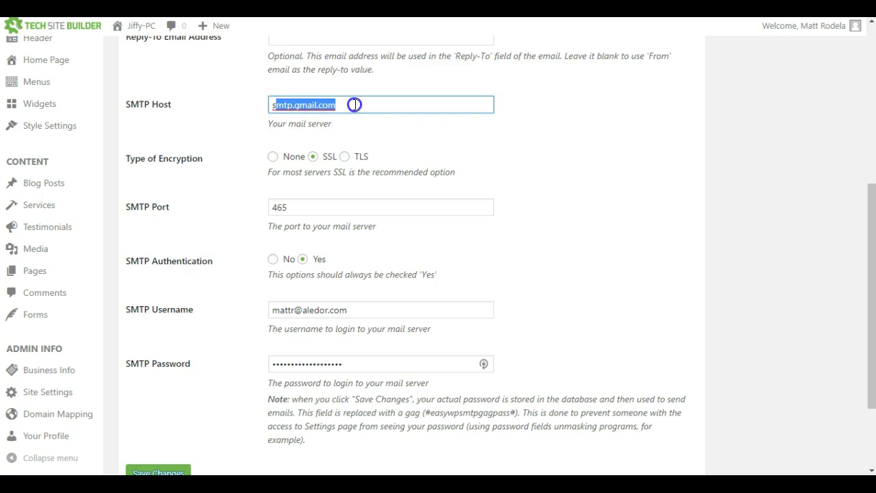
{"action": "left_click", "coordinate": [312, 157]}
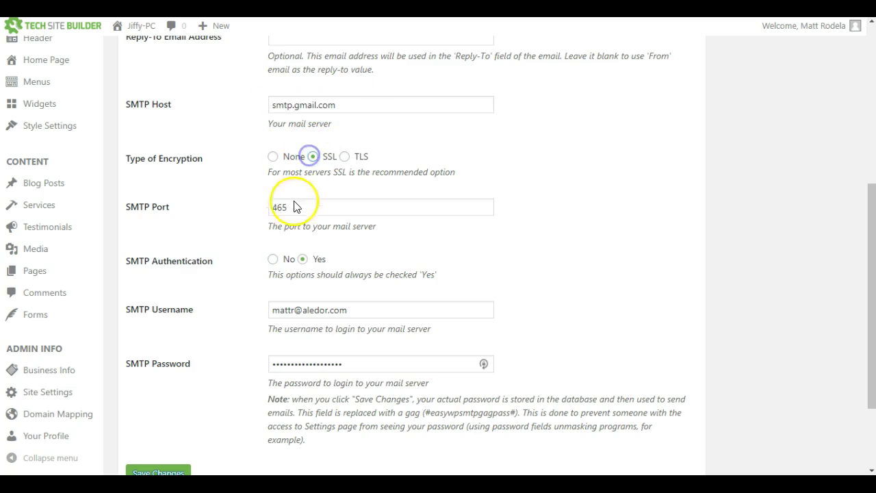
{"action": "left_click_drag", "start_coordinate": [301, 206], "coordinate": [247, 208]}
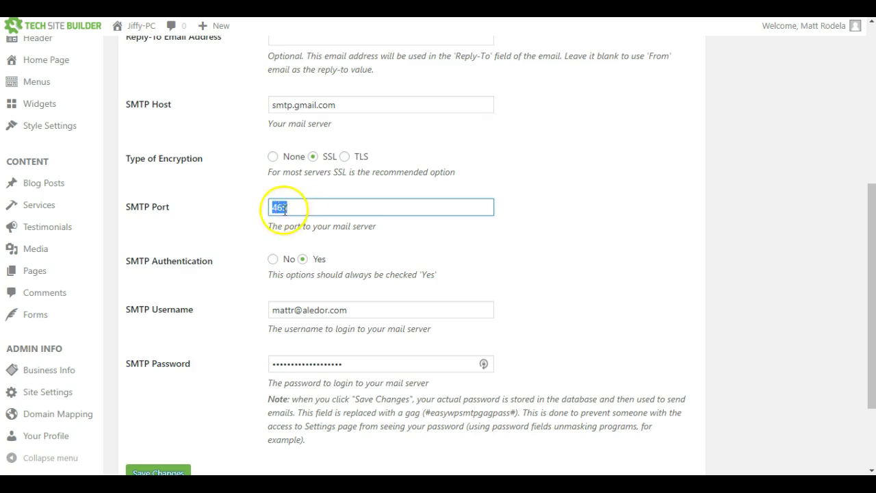
Examine the SMTP Authentication option together with the SMTP Username and SMTP Password fields
{"action": "scroll", "coordinate": [226, 264], "scroll_direction": "down", "scroll_amount": 1}
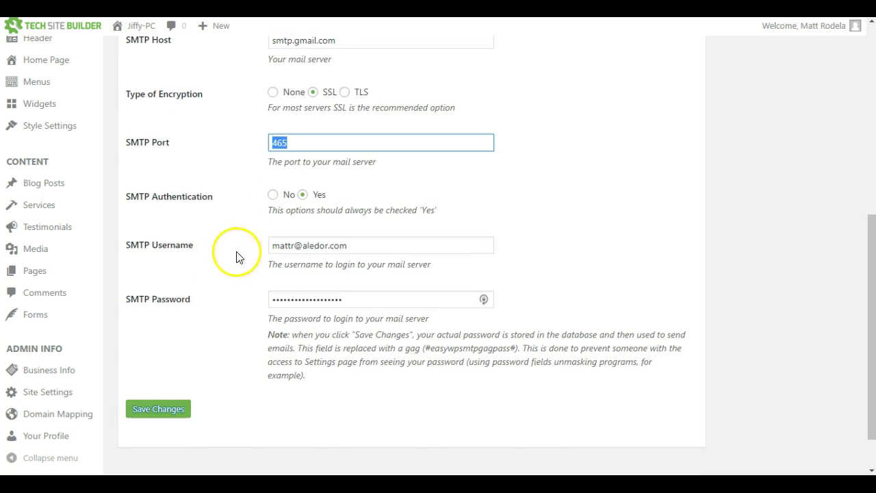
{"action": "left_click", "coordinate": [301, 196]}
{"action": "left_click_drag", "start_coordinate": [276, 249], "coordinate": [411, 249]}
{"action": "left_click_drag", "start_coordinate": [369, 294], "coordinate": [266, 299]}
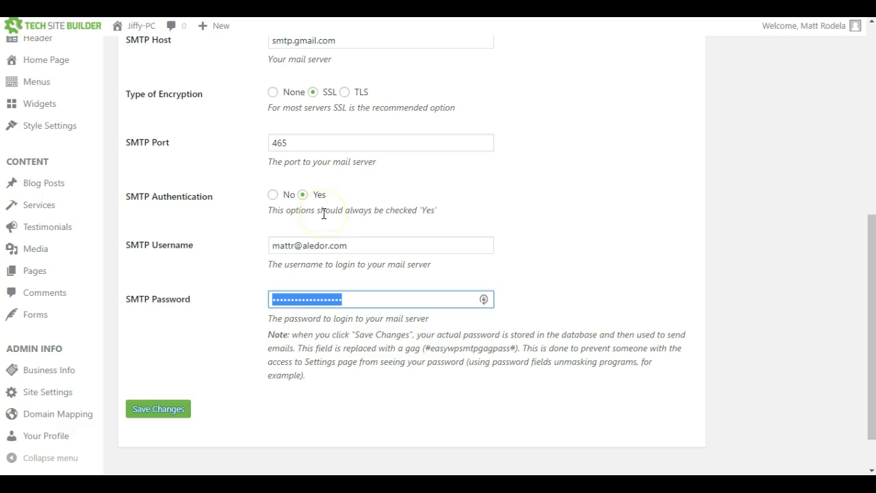
Recheck the SMTP Host entry and save the SMTP configuration
{"action": "scroll", "coordinate": [315, 205], "scroll_direction": "up", "scroll_amount": 2}
{"action": "scroll", "coordinate": [284, 240], "scroll_direction": "down", "scroll_amount": 2}
{"action": "scroll", "coordinate": [303, 130], "scroll_direction": "up", "scroll_amount": 1}
{"action": "left_click_drag", "start_coordinate": [345, 104], "coordinate": [272, 108]}
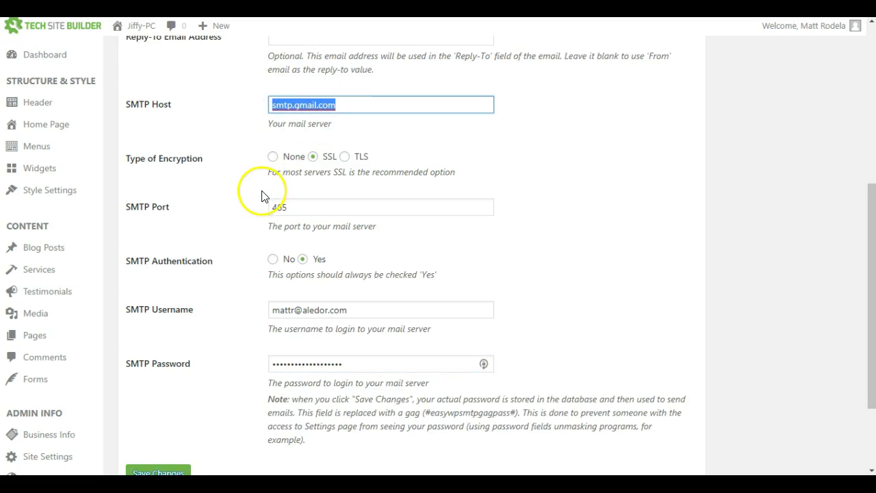
{"action": "scroll", "coordinate": [262, 195], "scroll_direction": "down", "scroll_amount": 1}
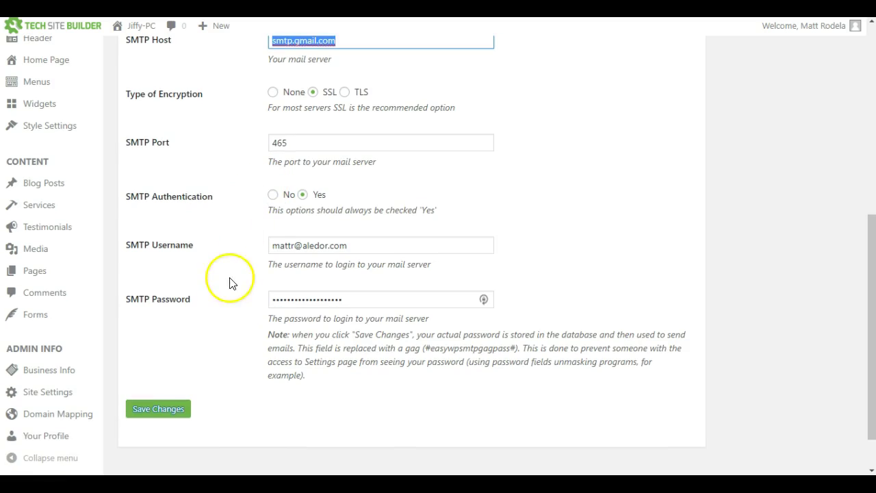
{"action": "left_click", "coordinate": [179, 419]}
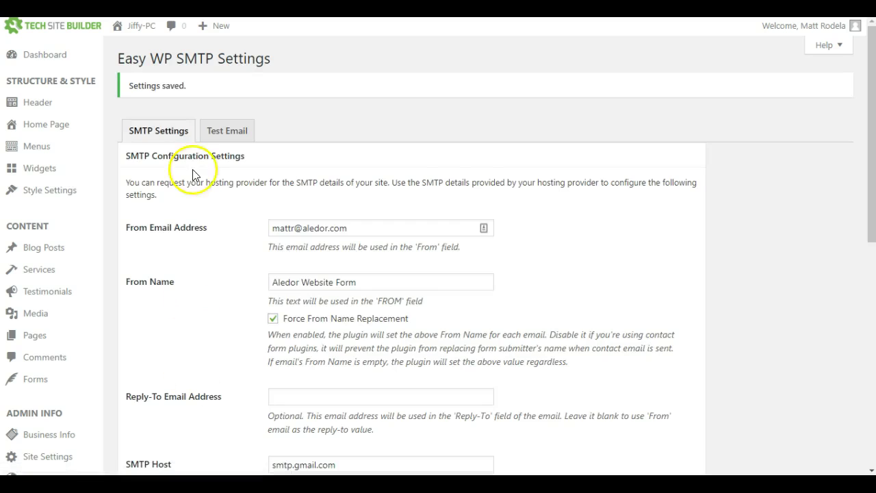
Open the Test Email form of the SMTP settings and examine its recipient field
{"action": "left_click", "coordinate": [225, 138]}
{"action": "scroll", "coordinate": [246, 164], "scroll_direction": "down", "scroll_amount": 1}
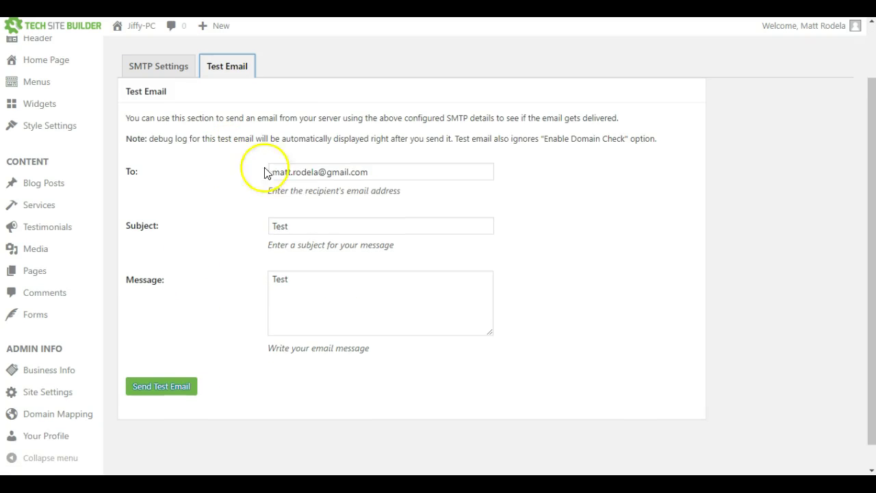
{"action": "left_click_drag", "start_coordinate": [395, 165], "coordinate": [254, 172]}
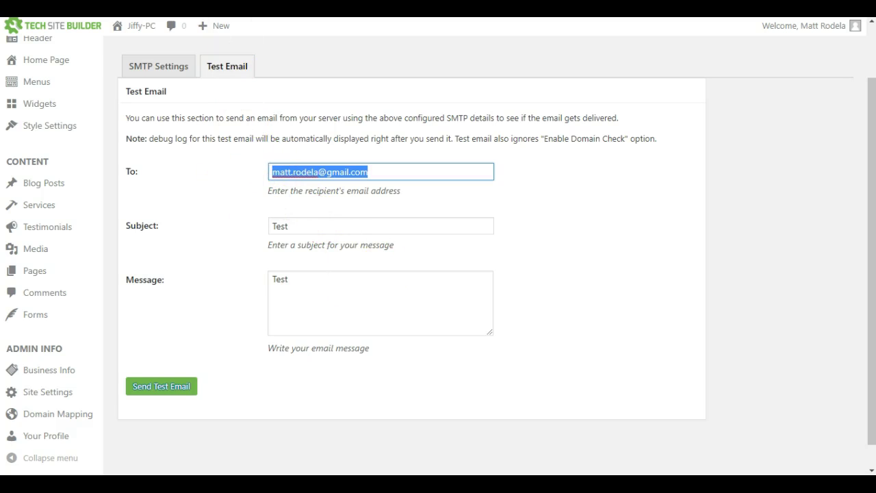
Open the Jiffy-PC site's home page contact form and fill in the customer's name, e-mail address and phone number
{"action": "left_click", "coordinate": [137, 26]}
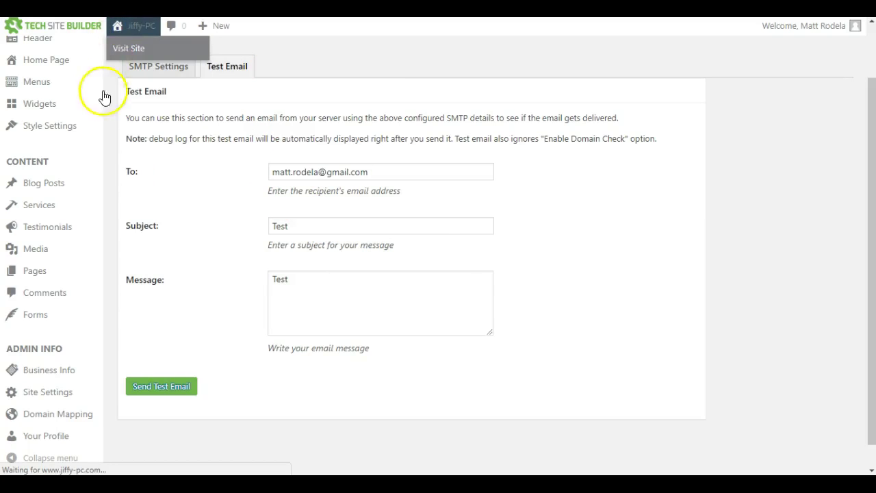
{"action": "scroll", "coordinate": [596, 260], "scroll_direction": "down", "scroll_amount": 8}
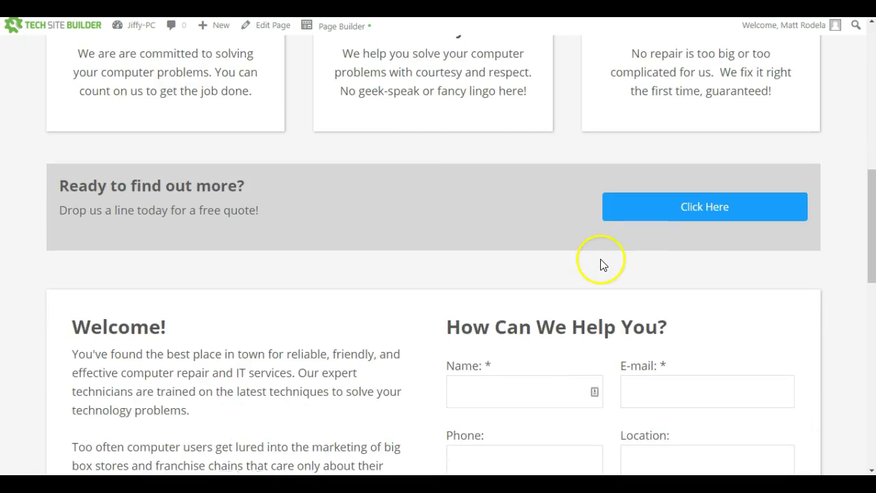
{"action": "scroll", "coordinate": [595, 263], "scroll_direction": "down", "scroll_amount": 3}
{"action": "left_click", "coordinate": [506, 204]}
{"action": "key", "text": "Tab"}
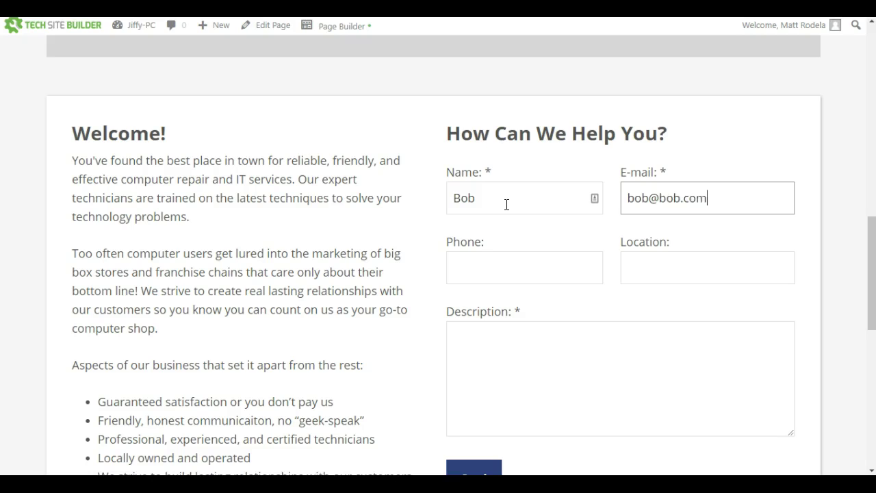
{"action": "key", "text": "Tab"}
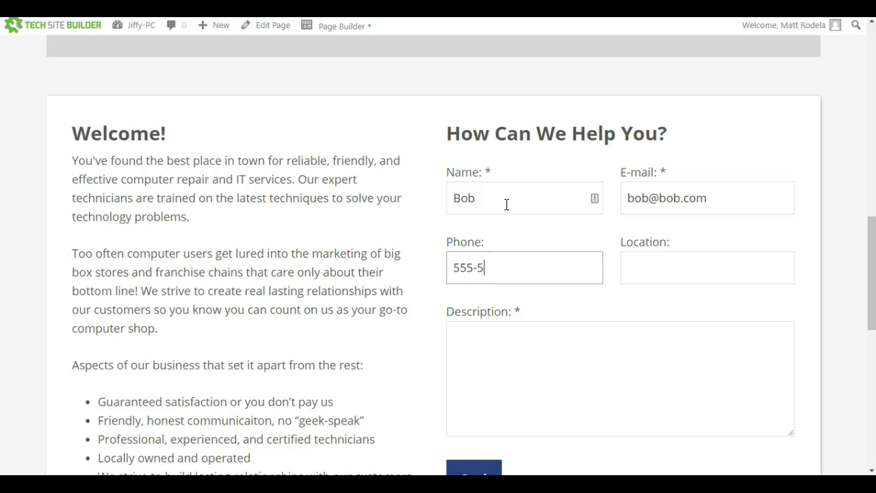
{"action": "type", "text": "555-555-5555"}
{"action": "key", "text": "Tab"}
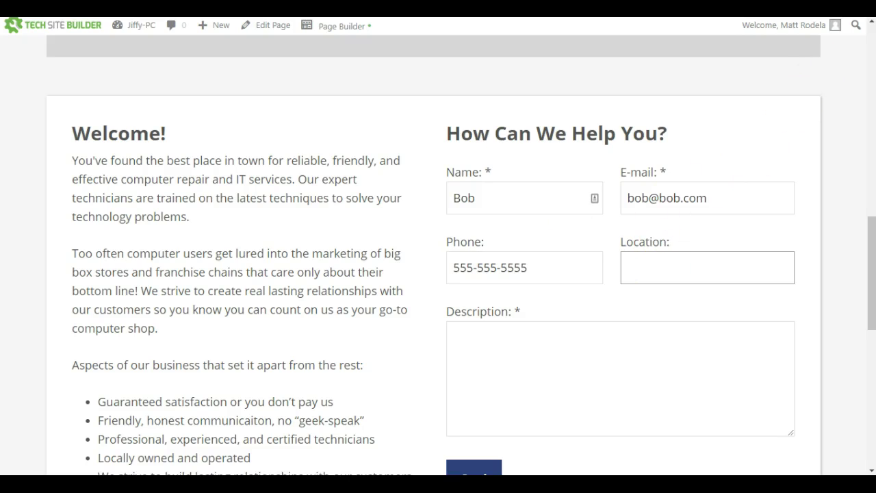
Complete the contact form with location "Anyplace" and description "I need help!", and send it
{"action": "left_click", "coordinate": [749, 280]}
{"action": "type", "text": "Anyplace"}
{"action": "key", "text": "Tab"}
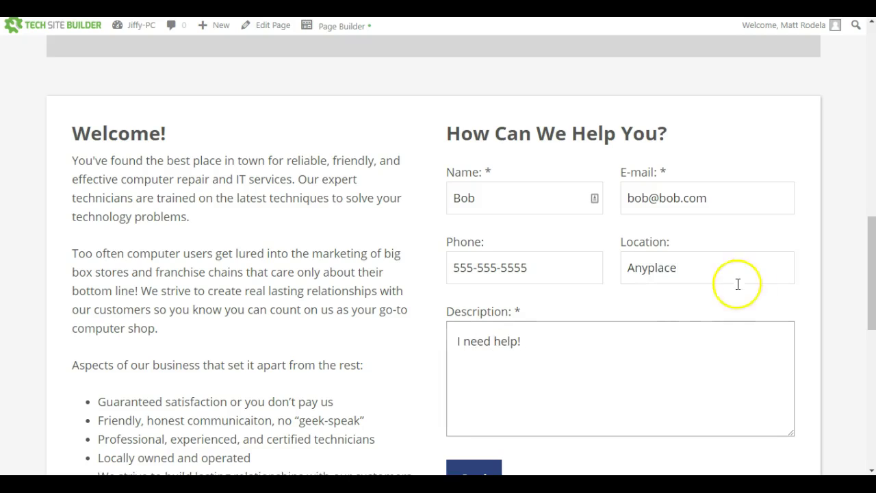
{"action": "scroll", "coordinate": [731, 290], "scroll_direction": "down", "scroll_amount": 1}
{"action": "left_click", "coordinate": [491, 420]}
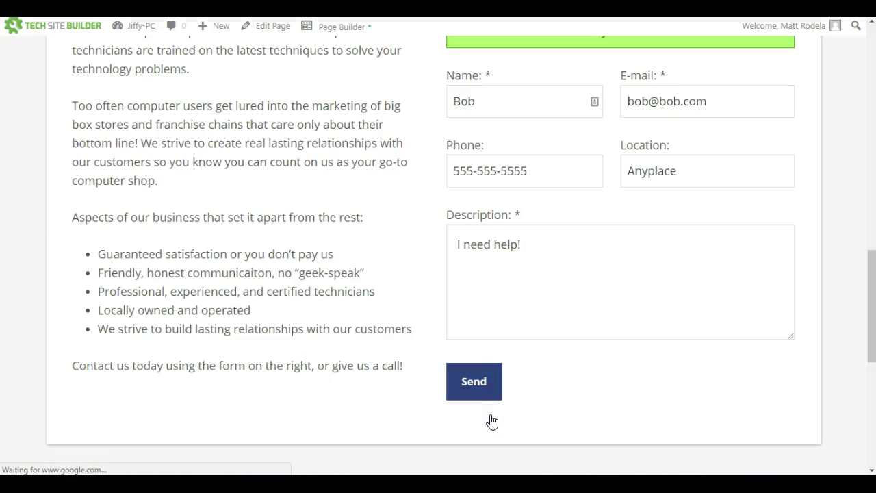
{"action": "left_click_drag", "start_coordinate": [492, 163], "coordinate": [589, 159]}
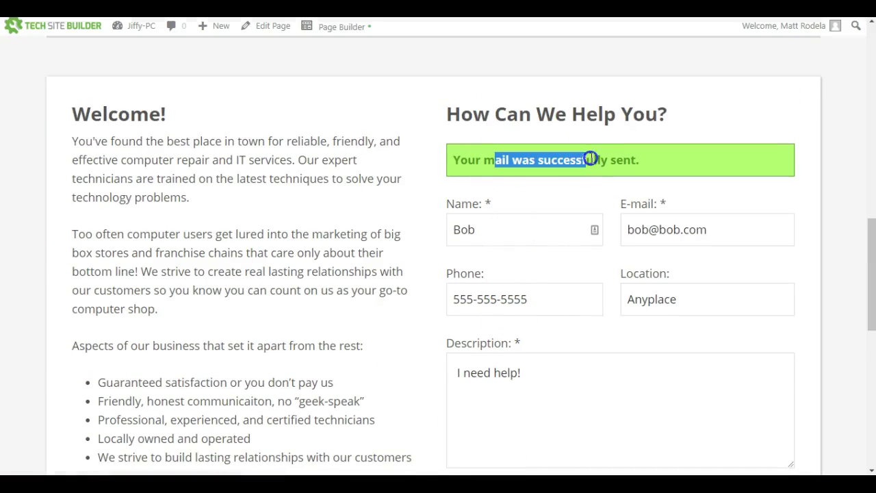
{"action": "left_click", "coordinate": [709, 146]}
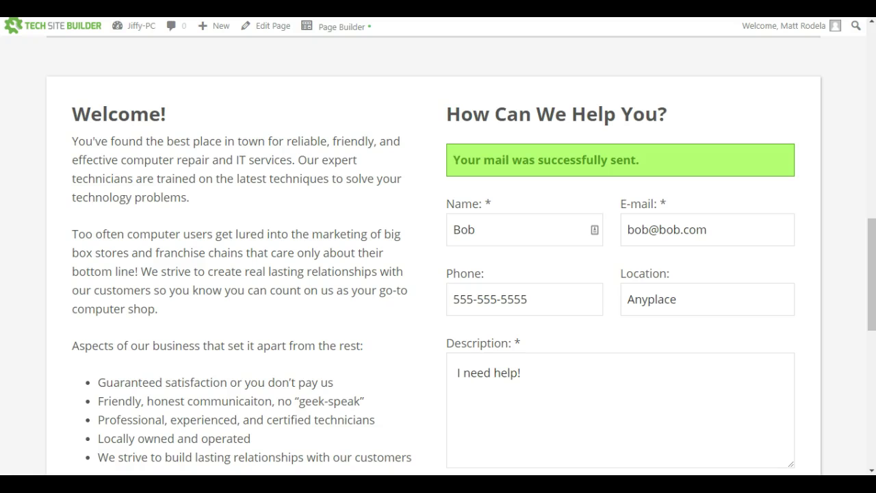
Switch to the Gmail message "New Client Request from Jiffy-PC" and examine its sender name
{"action": "left_click_drag", "start_coordinate": [875, 39], "coordinate": [510, 39]}
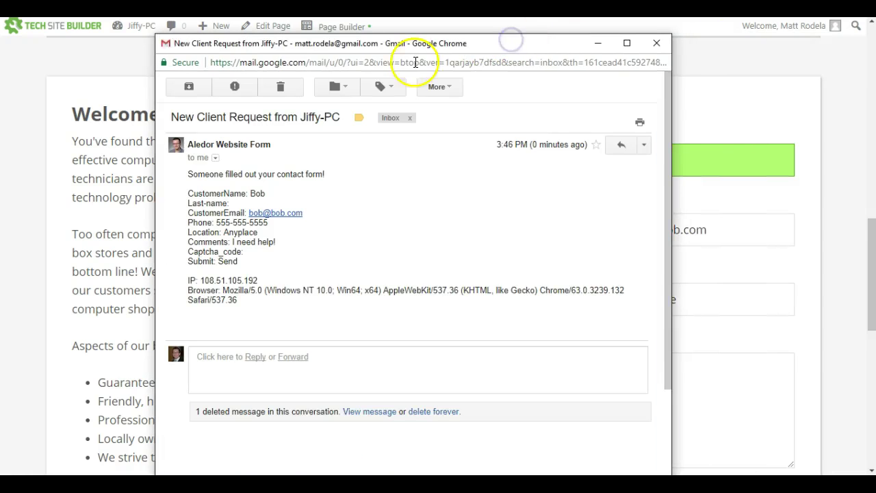
{"action": "left_click_drag", "start_coordinate": [187, 144], "coordinate": [270, 142]}
{"action": "left_click", "coordinate": [258, 146]}
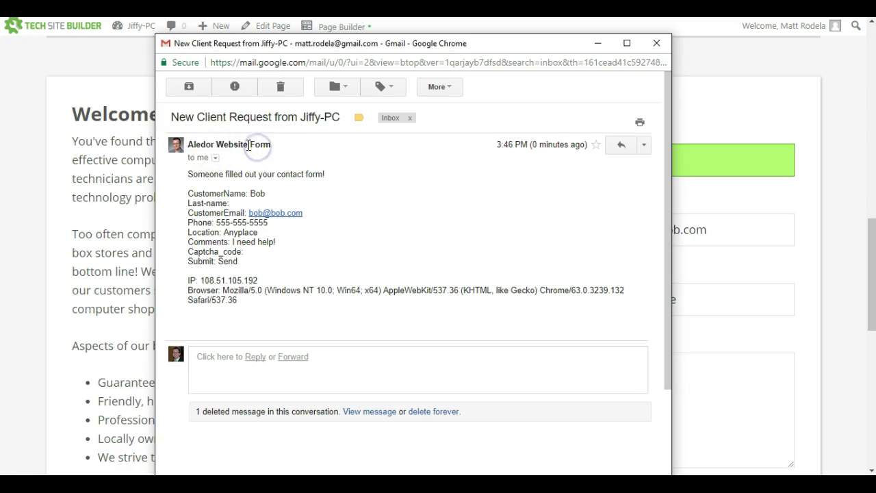
Show the message's header details and examine the sender name, address and domain in the from line
{"action": "left_click", "coordinate": [215, 157]}
{"action": "left_click_drag", "start_coordinate": [365, 180], "coordinate": [394, 177]}
{"action": "left_click", "coordinate": [436, 179]}
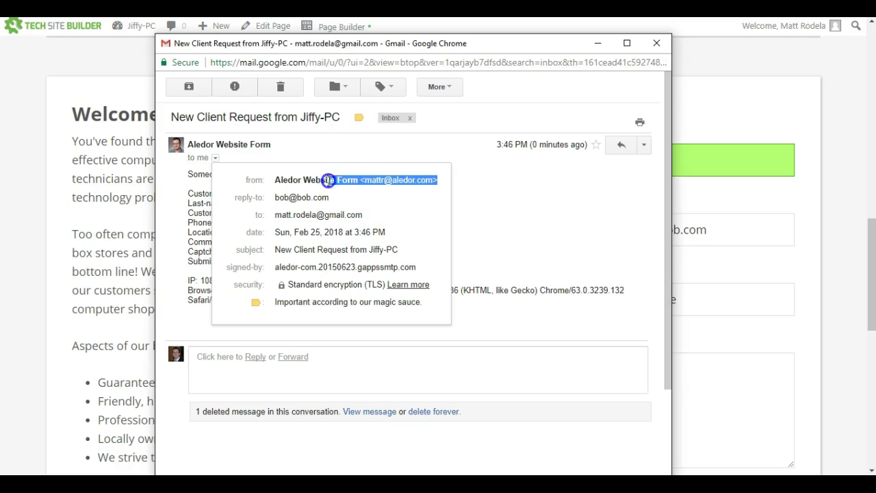
{"action": "left_click_drag", "start_coordinate": [327, 180], "coordinate": [274, 180]}
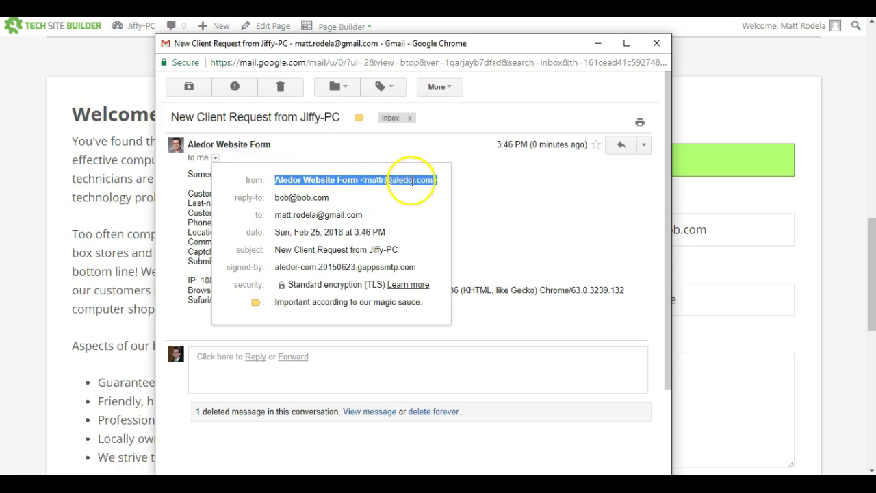
{"action": "left_click", "coordinate": [390, 180]}
{"action": "double_click", "coordinate": [411, 180]}
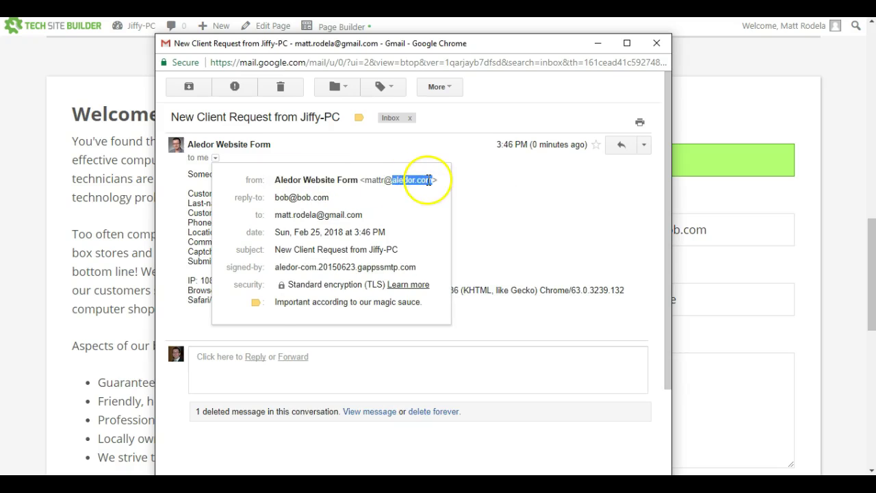
{"action": "left_click", "coordinate": [424, 181]}
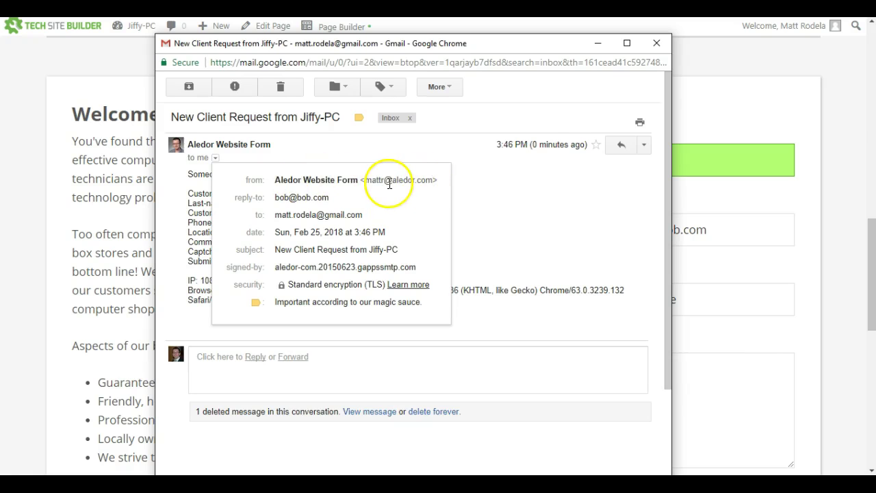
{"action": "left_click", "coordinate": [510, 209]}
Start a reply to compare its recipient with the reply-to address in the header details, and close the message window
{"action": "left_click", "coordinate": [620, 145]}
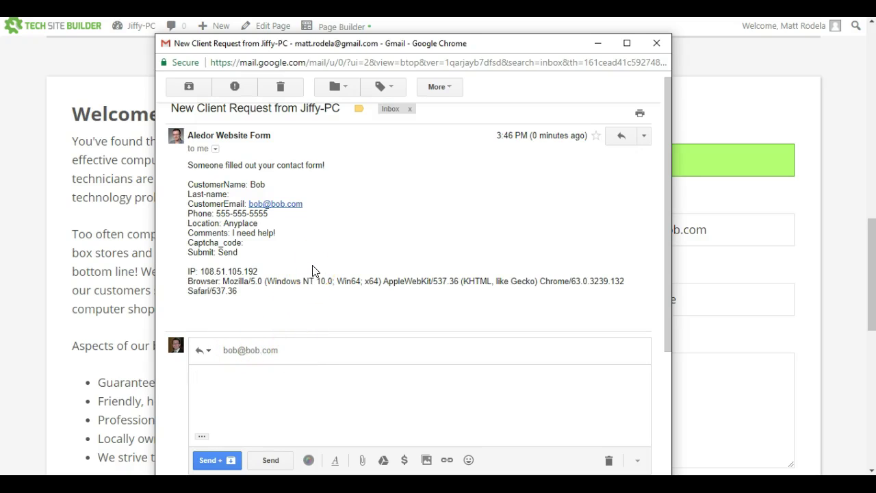
{"action": "left_click", "coordinate": [287, 351]}
{"action": "left_click", "coordinate": [216, 149]}
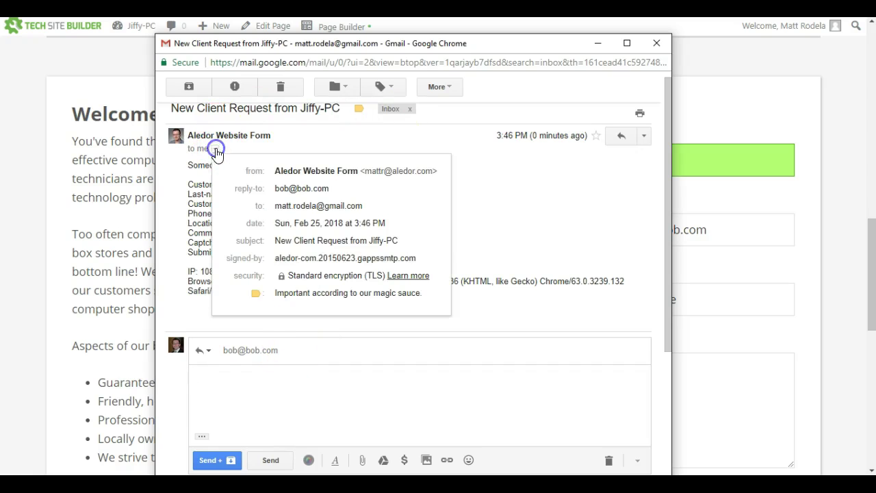
{"action": "left_click_drag", "start_coordinate": [233, 192], "coordinate": [337, 191]}
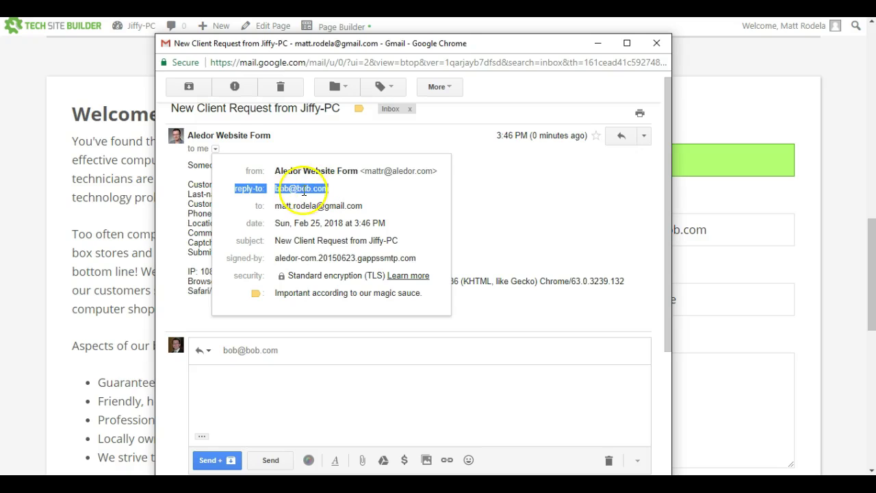
{"action": "left_click_drag", "start_coordinate": [275, 188], "coordinate": [338, 192]}
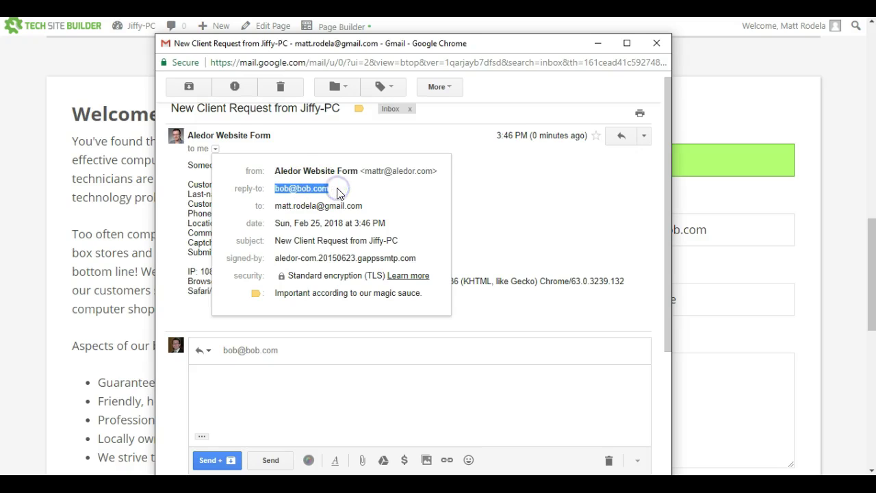
{"action": "left_click", "coordinate": [481, 196]}
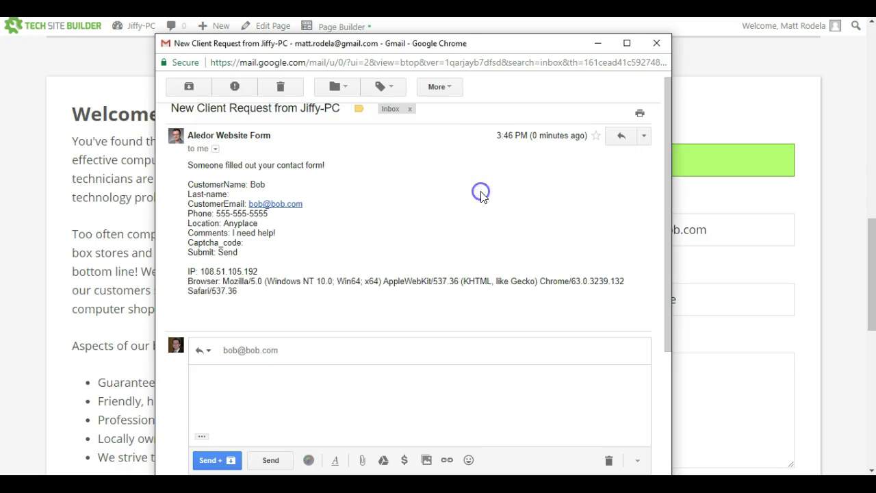
{"action": "left_click", "coordinate": [263, 392]}
{"action": "left_click", "coordinate": [656, 43]}
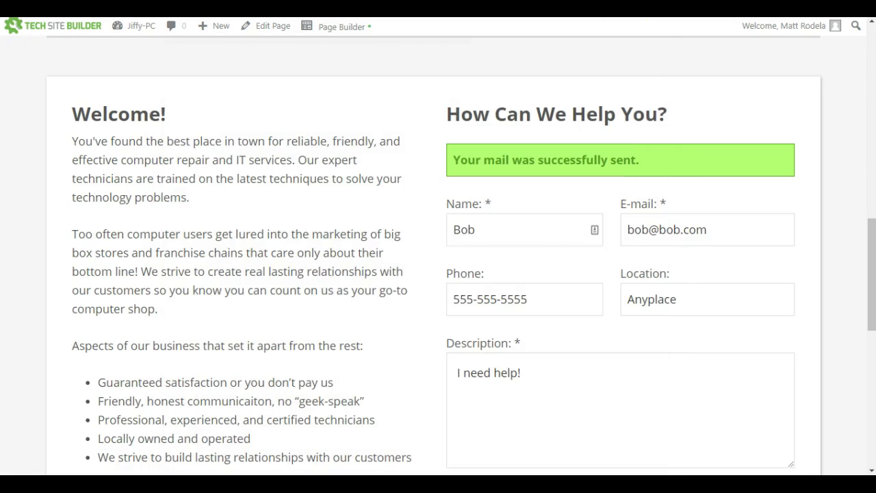